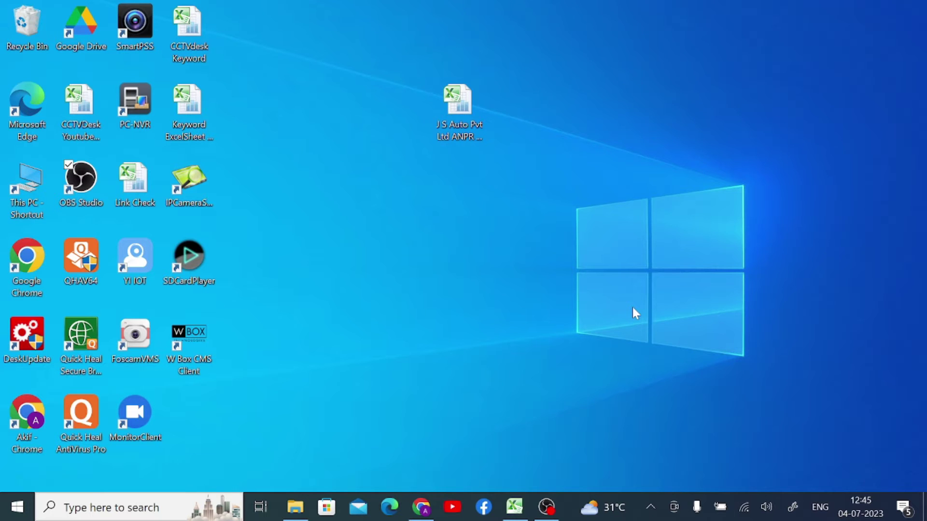
# Step: Search Google for 'uniarch for pc' in a new Chrome tab
pyautogui.click(422, 506)
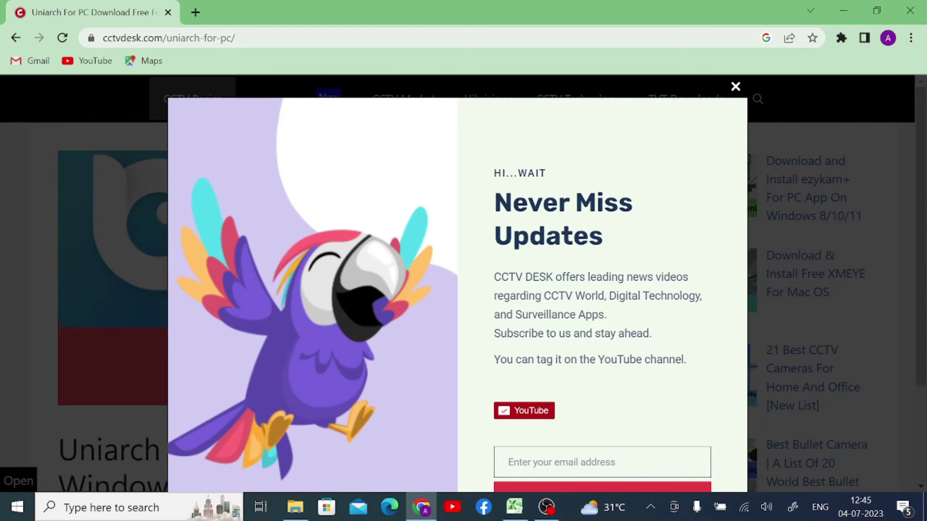
pyautogui.click(195, 12)
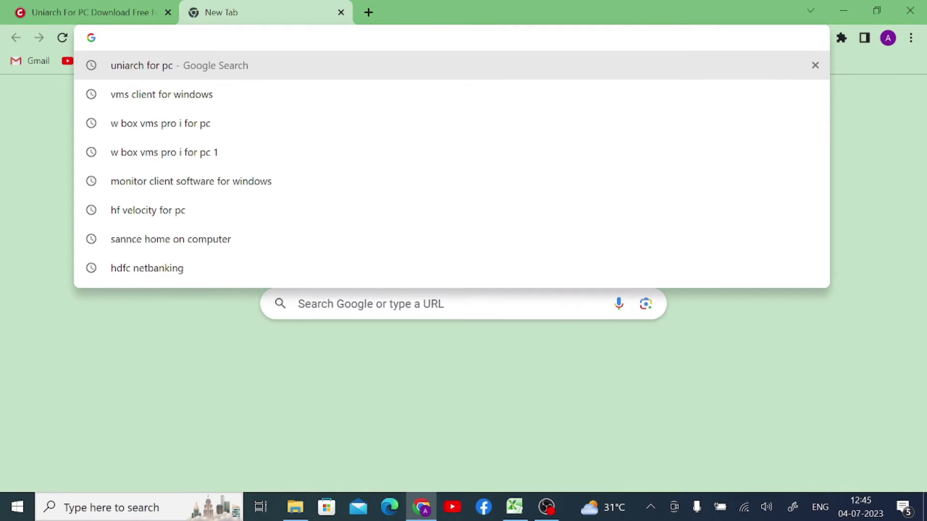
pyautogui.write('uin')
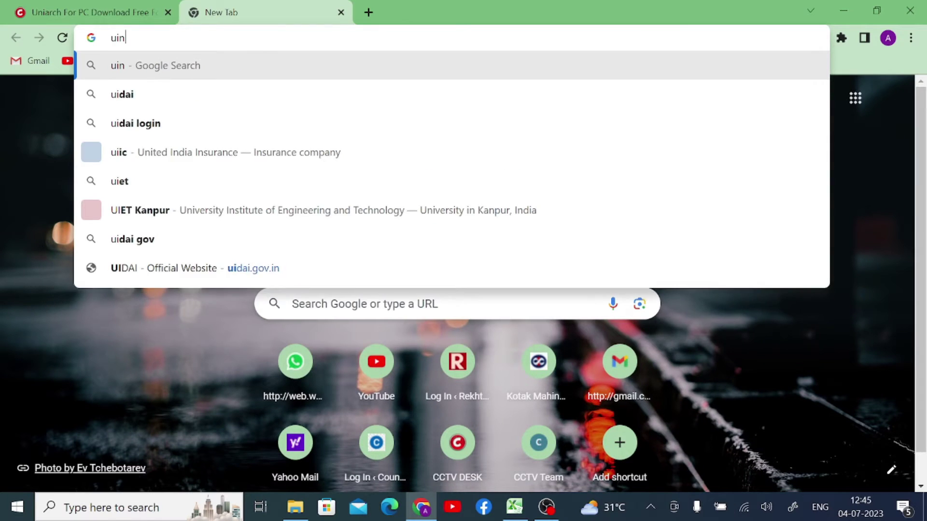
pyautogui.write('i')
pyautogui.press('BackSpace')
pyautogui.press('BackSpace')
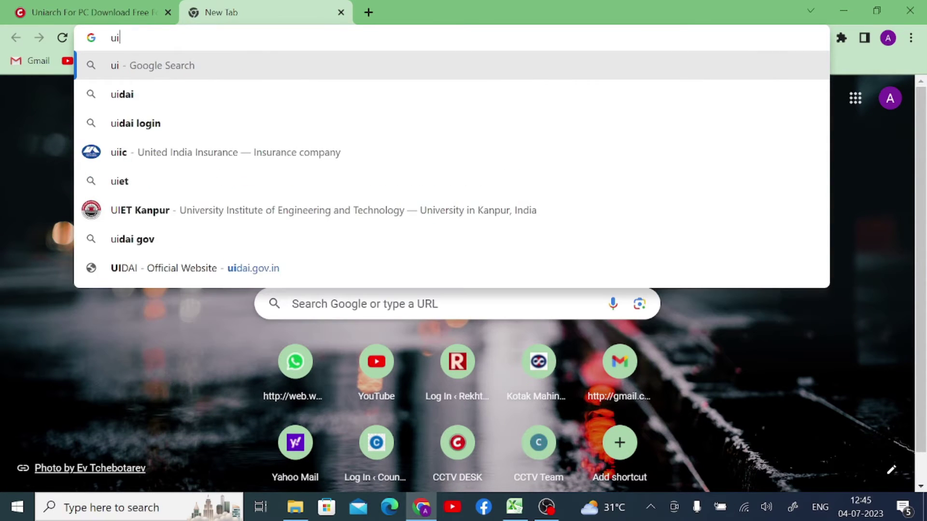
pyautogui.press('BackSpace')
pyautogui.write('nia')
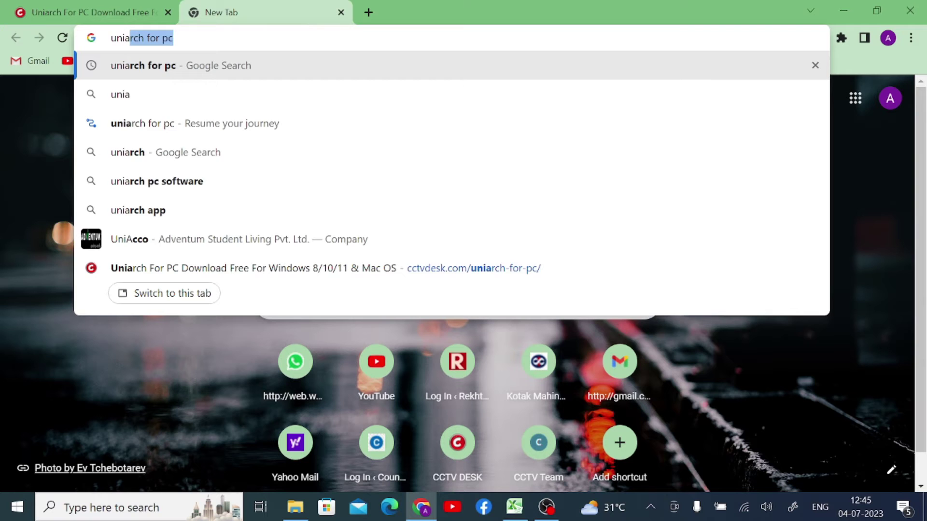
pyautogui.write('rch')
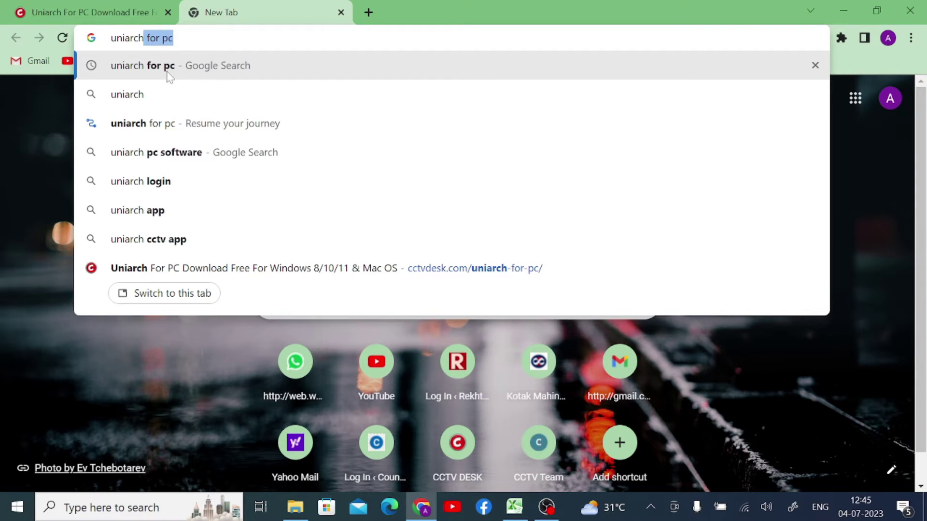
pyautogui.click(169, 74)
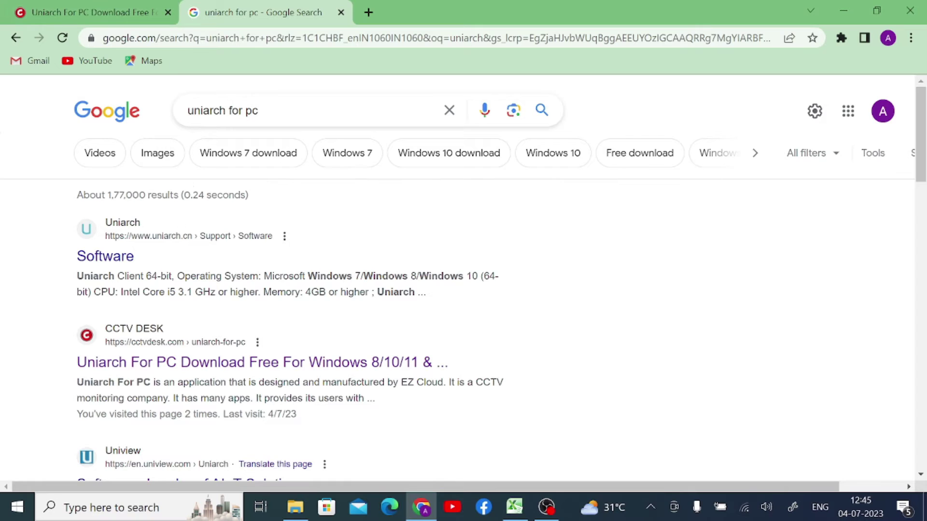
pyautogui.scroll(-1, 175, 227)
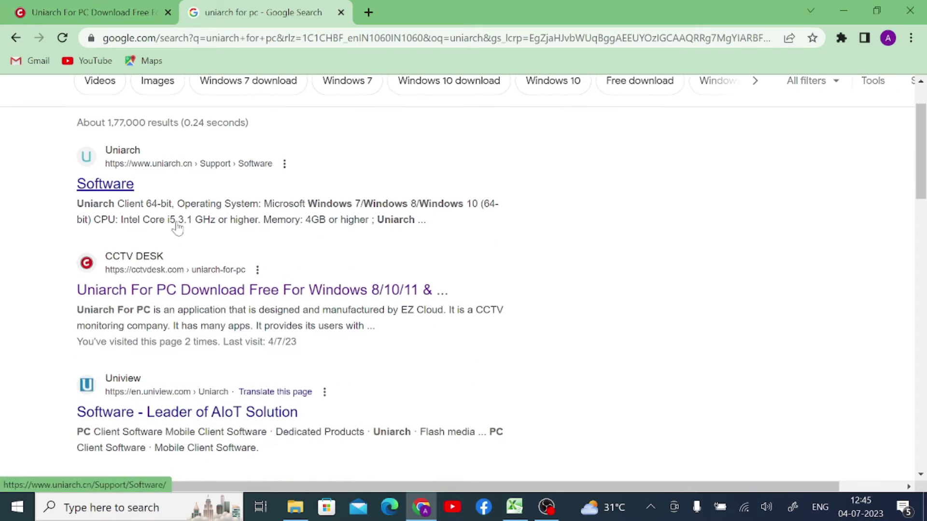
# Step: Open the CCTV DESK Uniarch for PC article, dismiss the GoDaddy ad, and scroll to the download buttons
pyautogui.click(165, 301)
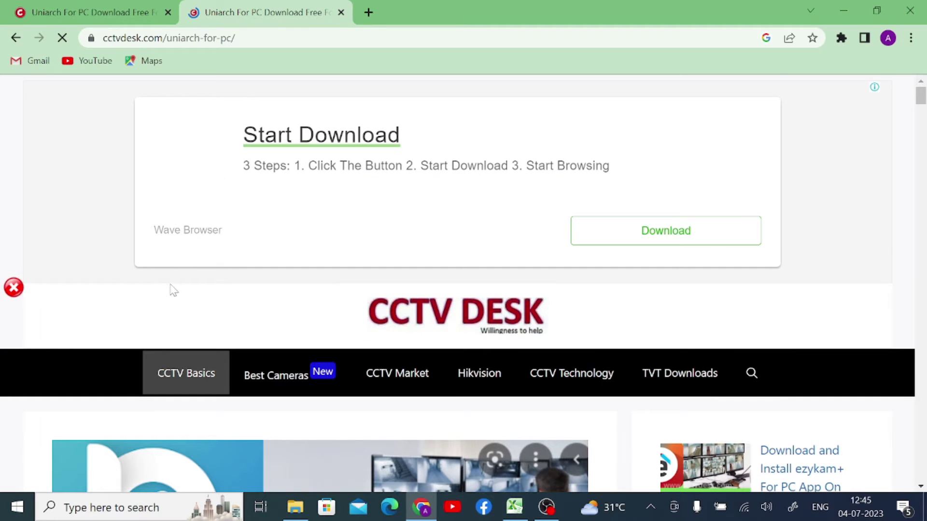
pyautogui.scroll(-6, 171, 290)
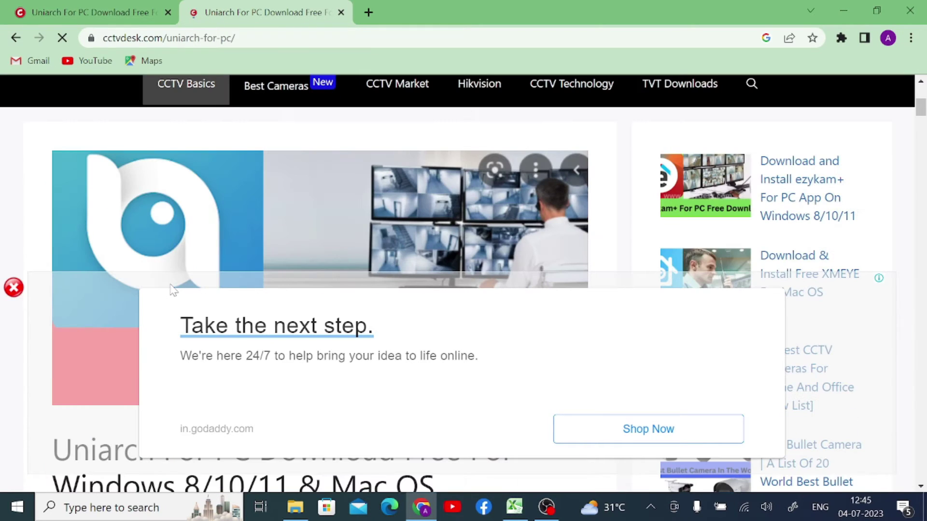
pyautogui.click(13, 289)
pyautogui.scroll(-12, 331, 337)
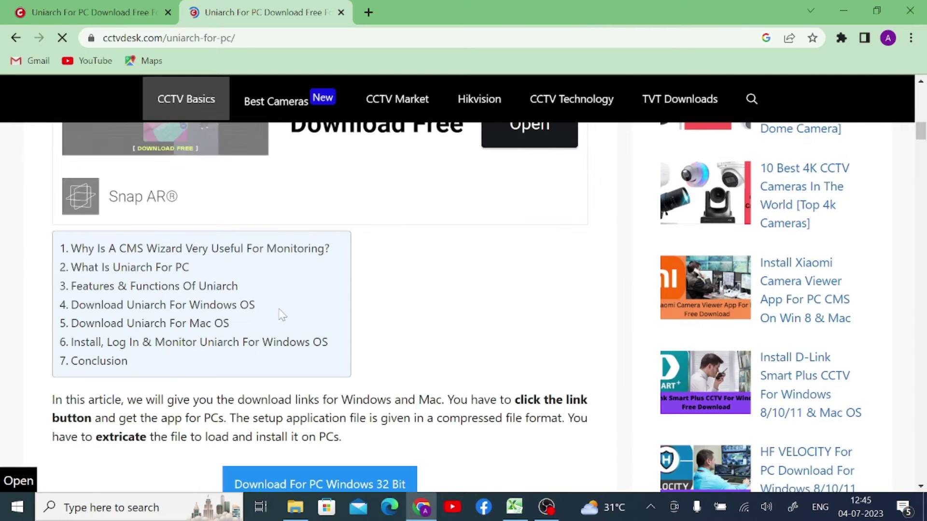
pyautogui.scroll(-6, 282, 314)
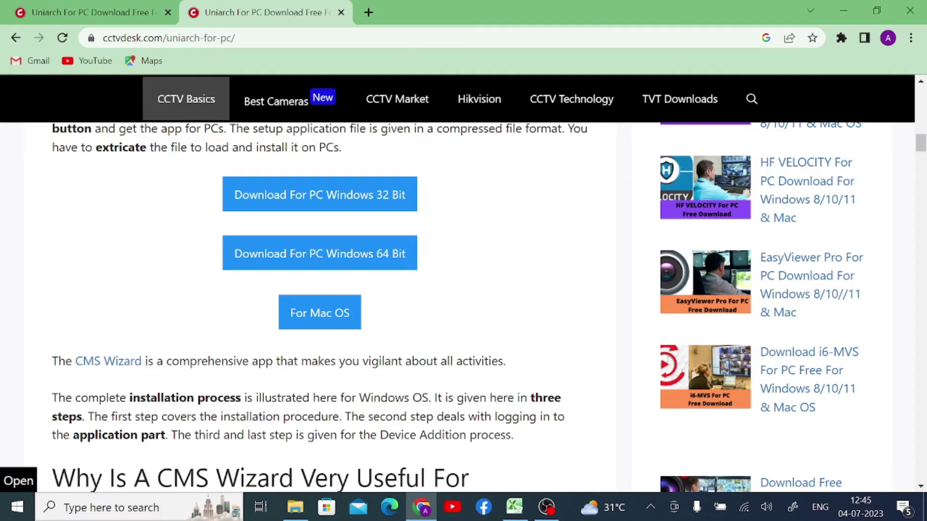
pyautogui.scroll(-20, 273, 368)
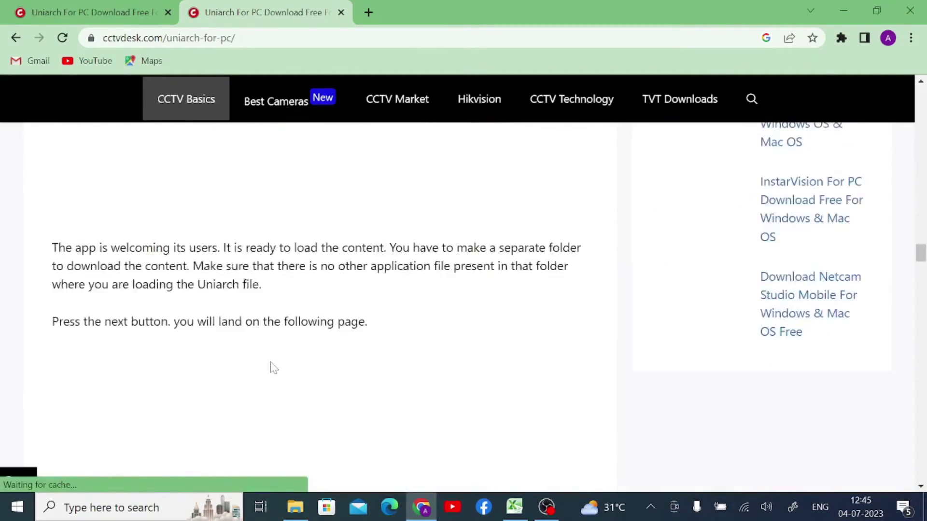
pyautogui.scroll(15, 273, 368)
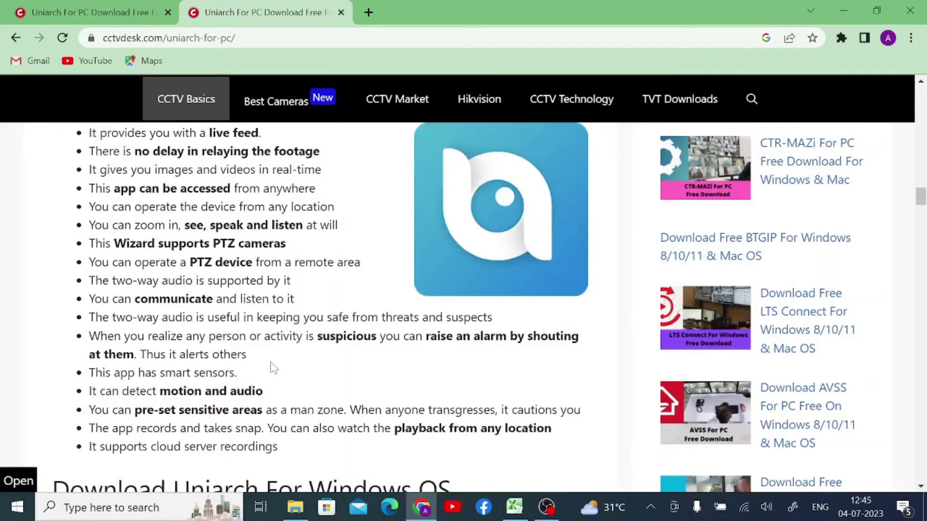
pyautogui.scroll(4, 273, 368)
pyautogui.scroll(-11, 273, 368)
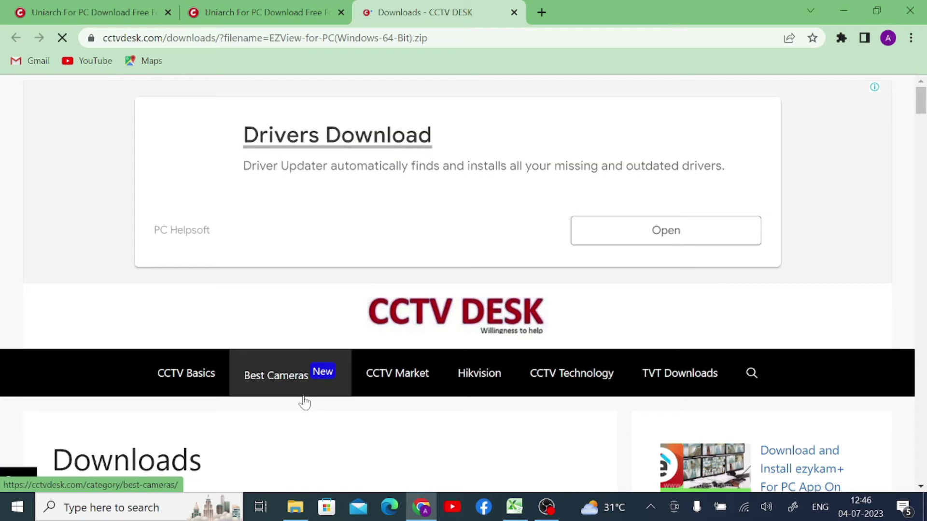
# Step: Download the 44.0 MB EZView-for-PC(Windows-64-Bit).zip and close the full-screen ad
pyautogui.scroll(-5, 304, 402)
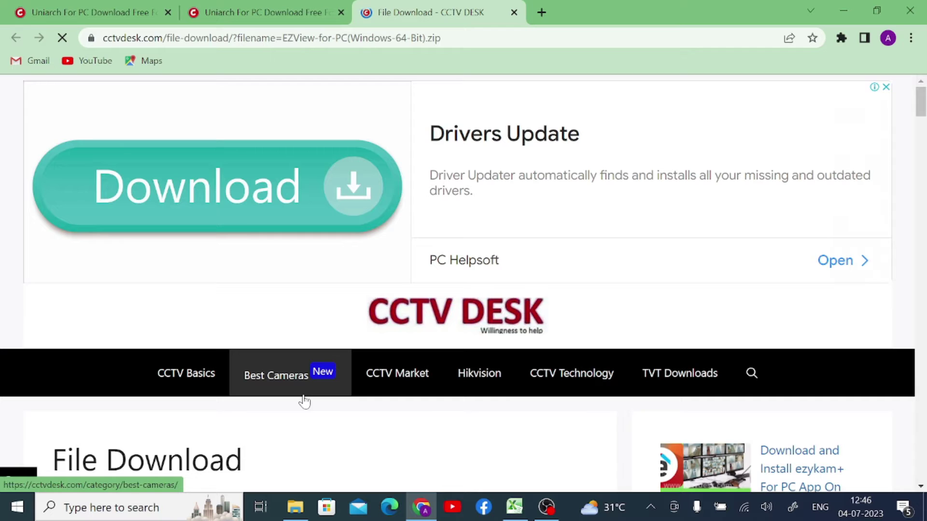
pyautogui.scroll(-3, 386, 267)
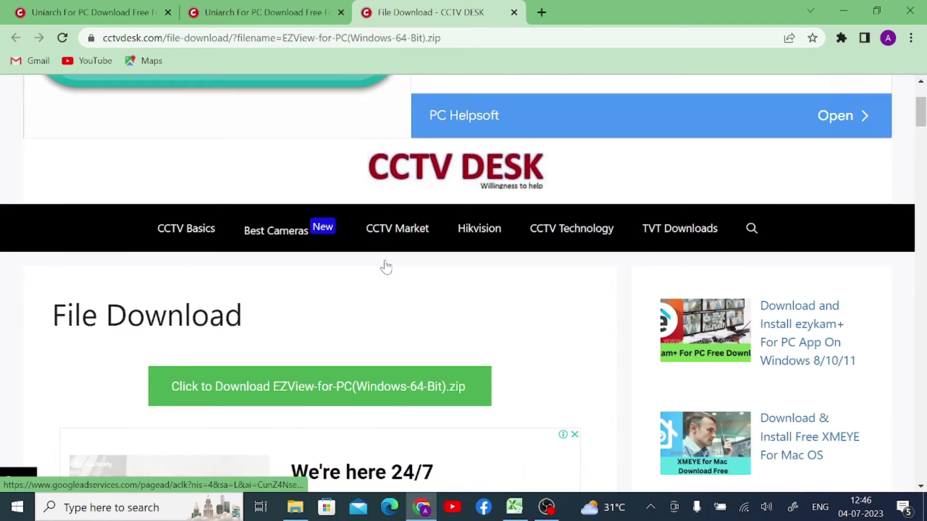
pyautogui.scroll(-3, 386, 267)
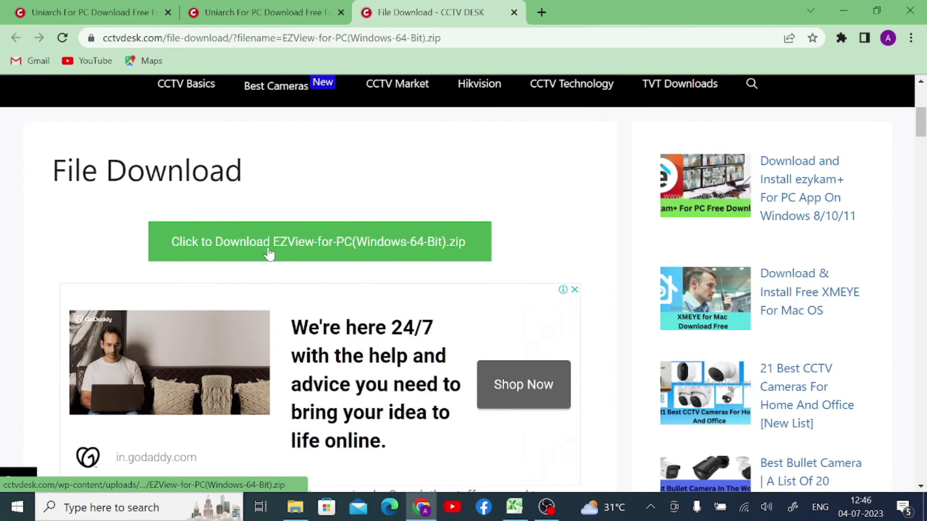
pyautogui.click(312, 255)
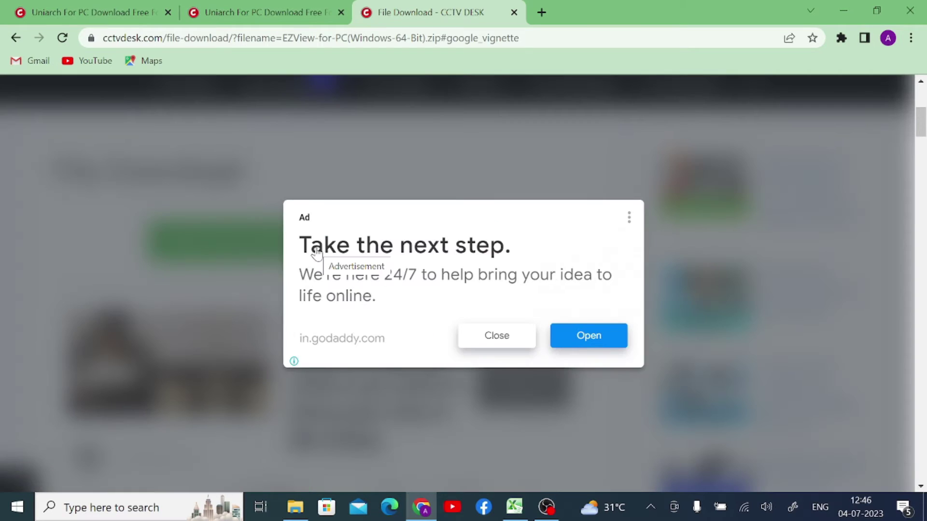
pyautogui.click(502, 343)
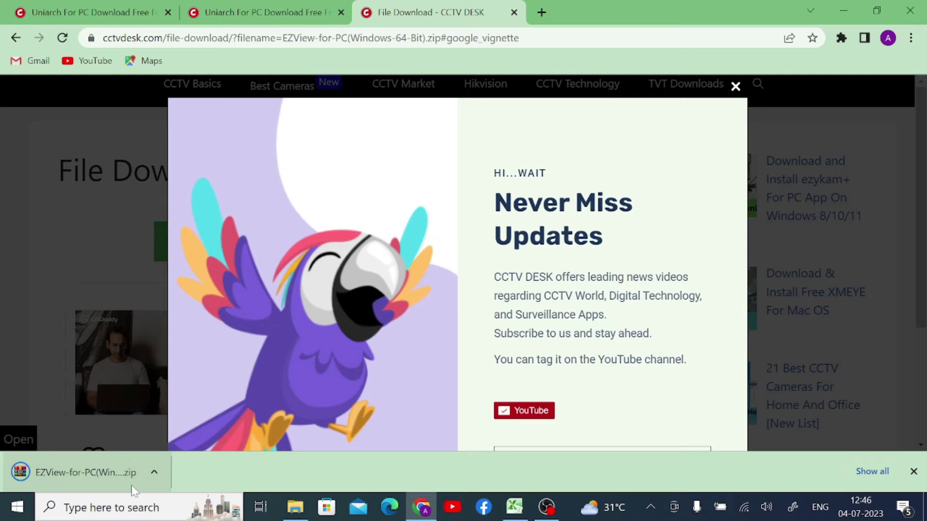
# Step: Reveal EZView-for-PC(Windows-64-Bit).zip in the Downloads folder from Chrome's downloads list
pyautogui.click(131, 485)
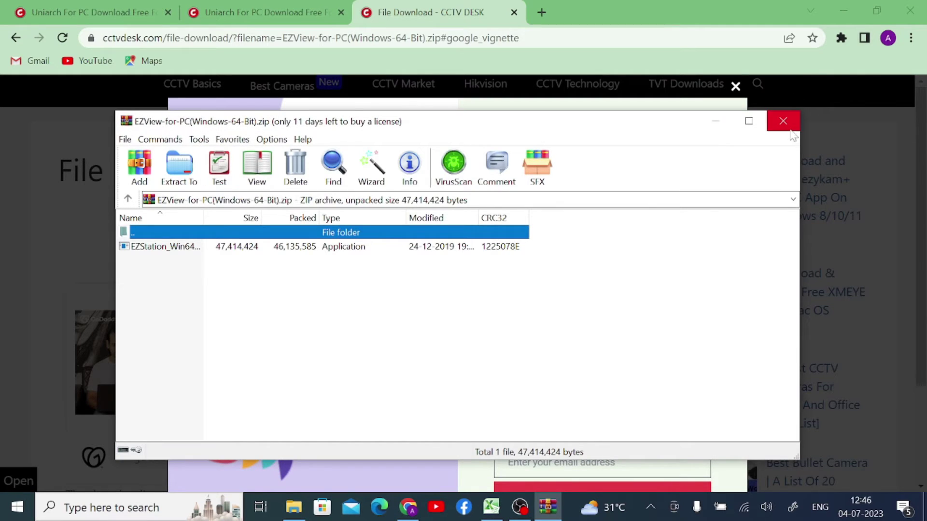
pyautogui.click(749, 121)
pyautogui.click(911, 39)
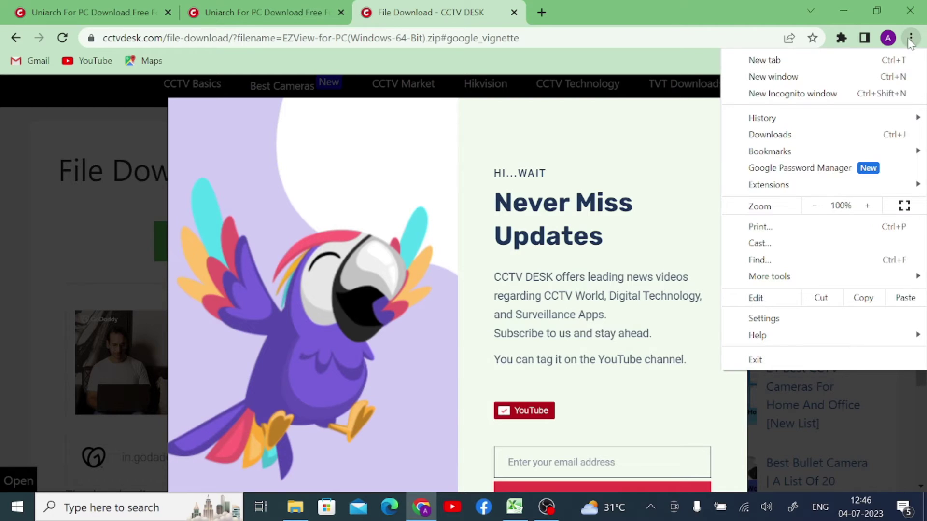
pyautogui.click(792, 139)
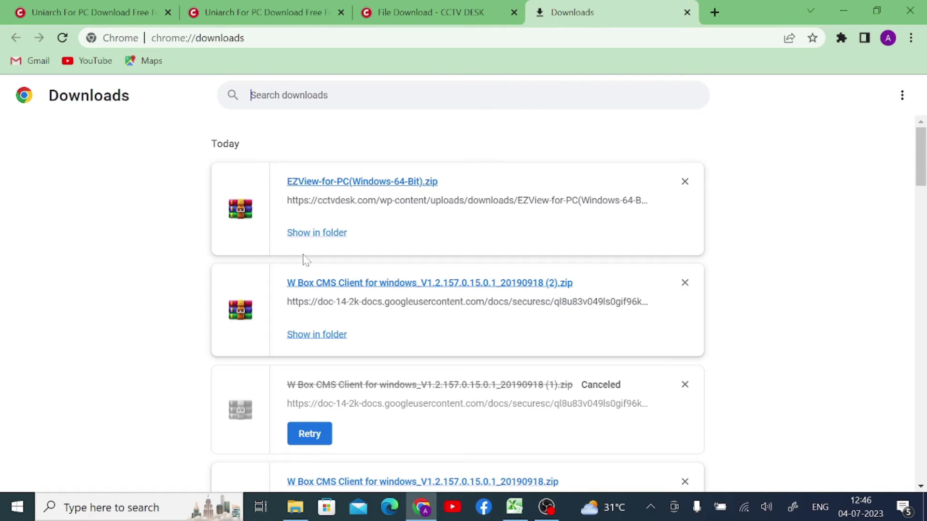
pyautogui.click(318, 236)
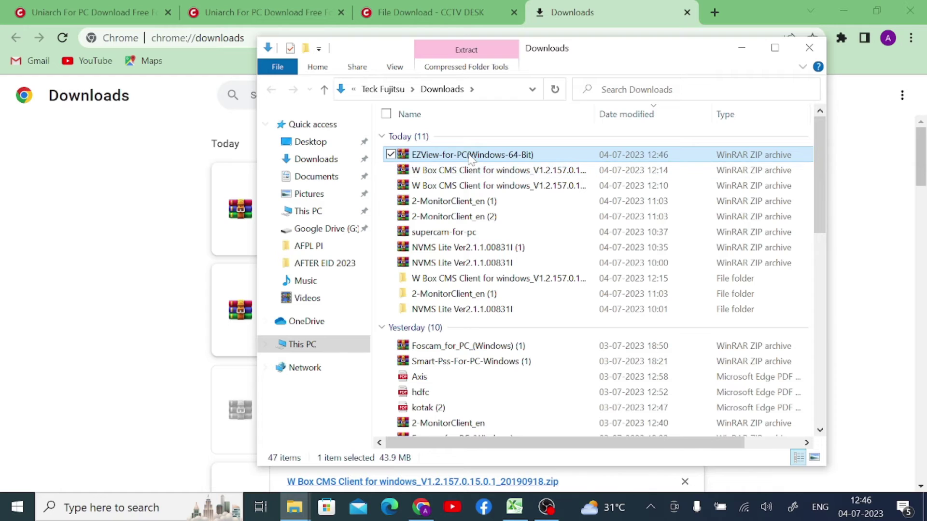
# Step: Extract the EZView zip to EZView-for-PC(Windows-64-Bit)\ and run the EZStation installer as administrator
pyautogui.rightClick(467, 161)
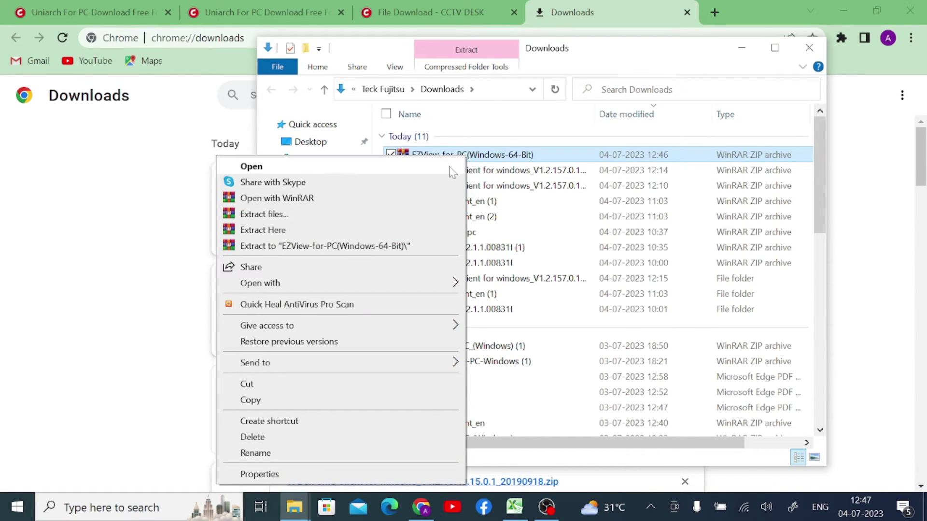
pyautogui.click(344, 246)
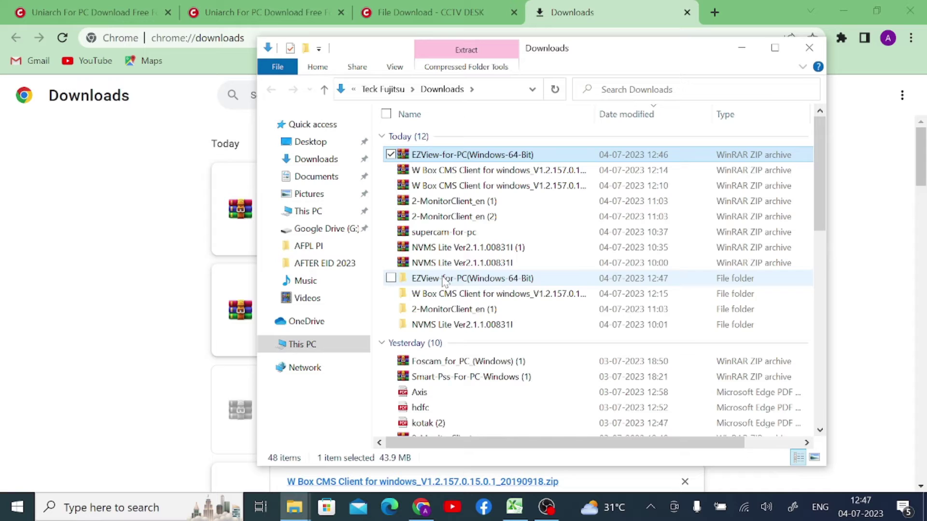
pyautogui.click(445, 283)
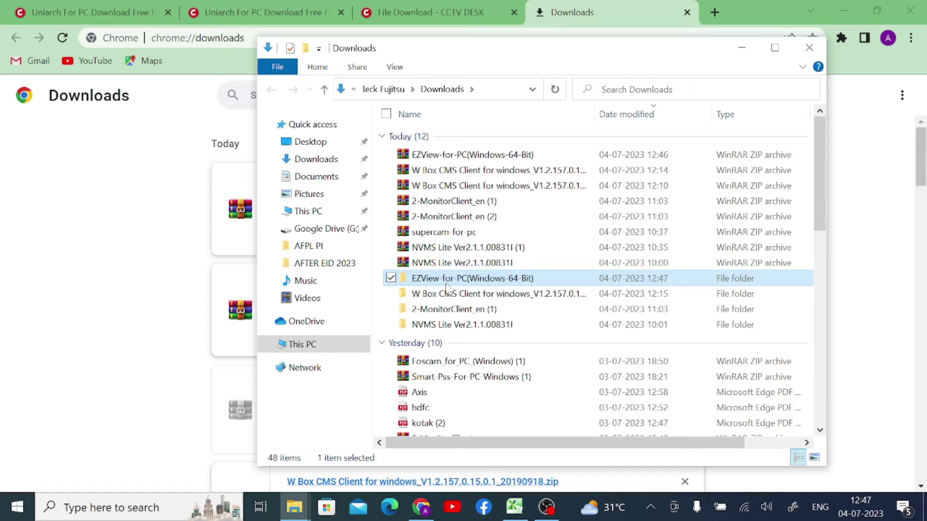
pyautogui.doubleClick(446, 285)
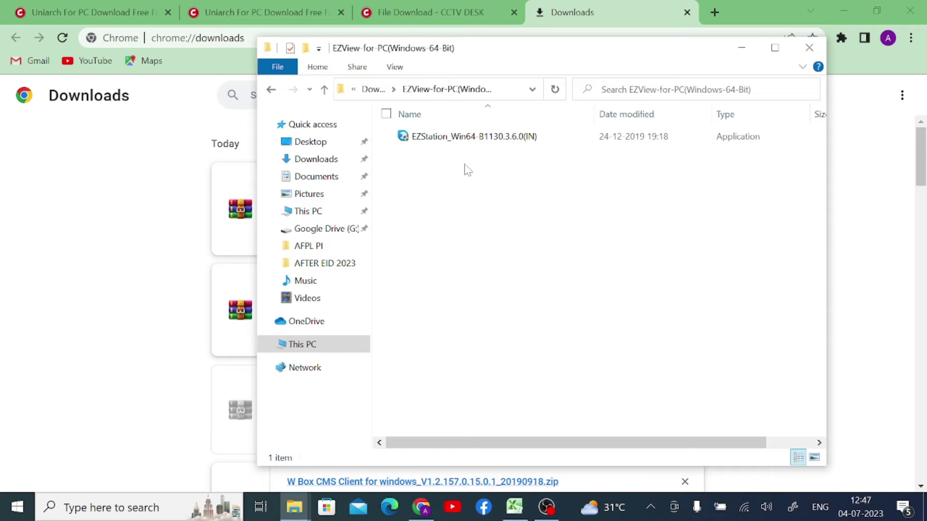
pyautogui.rightClick(465, 138)
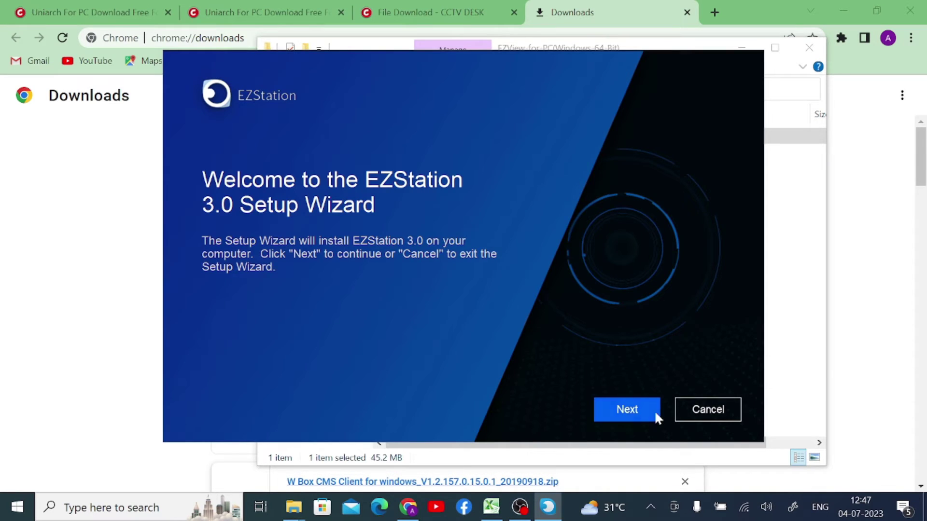
# Step: Accept the license and install EZStation 3.0 to C:\Program Files\EZStation 3.0\, then finish
pyautogui.click(644, 410)
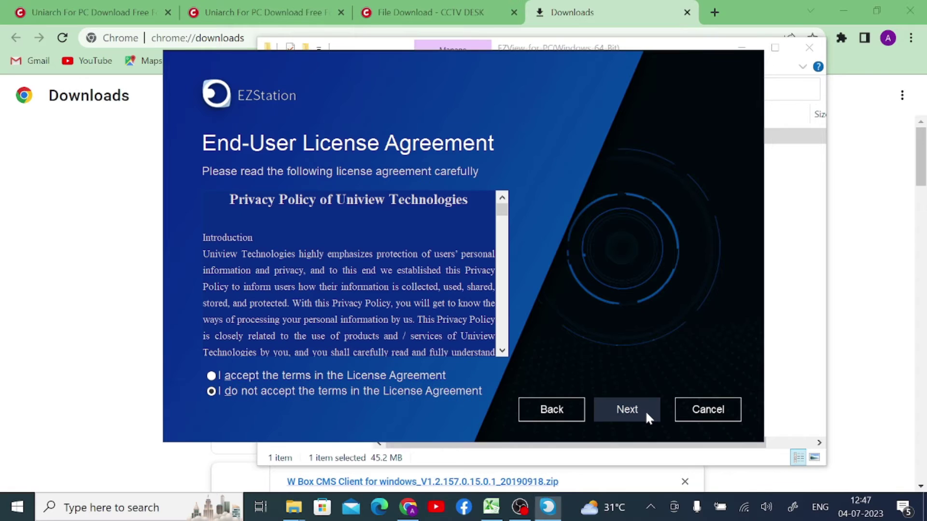
pyautogui.click(212, 377)
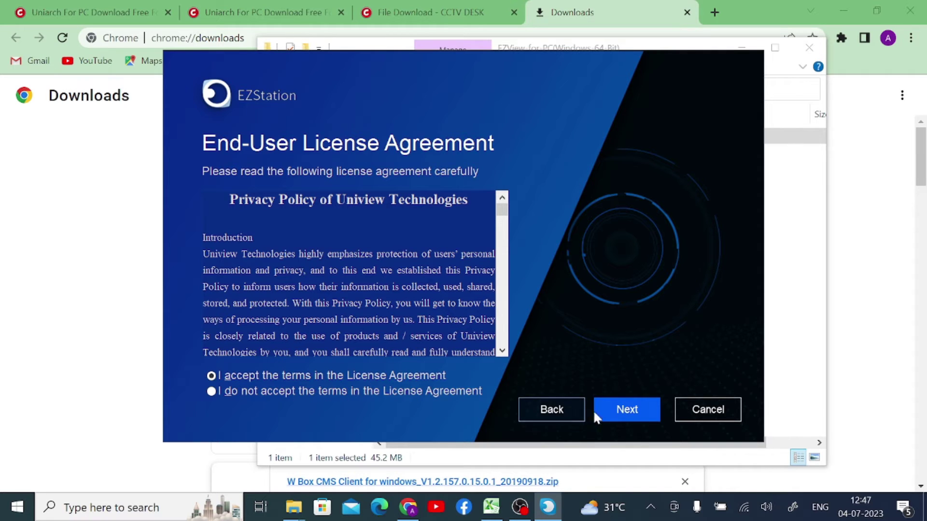
pyautogui.click(627, 415)
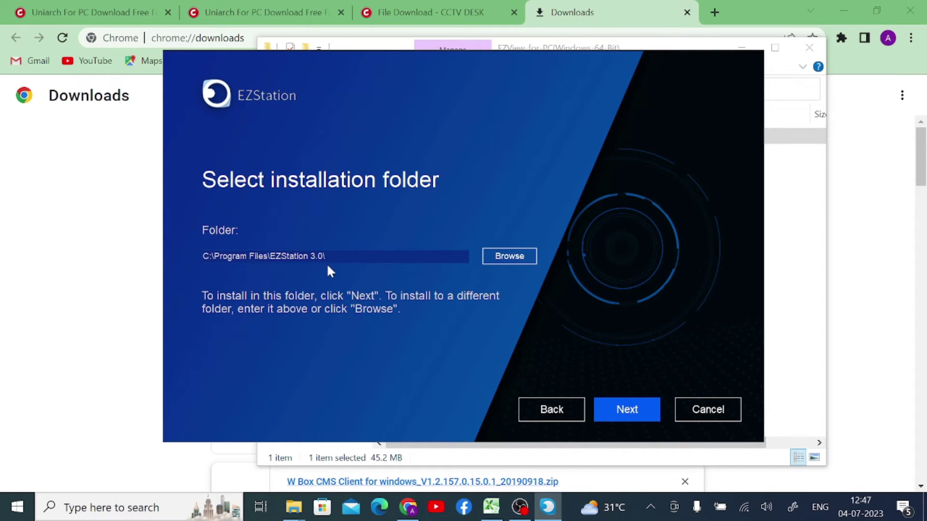
pyautogui.click(628, 415)
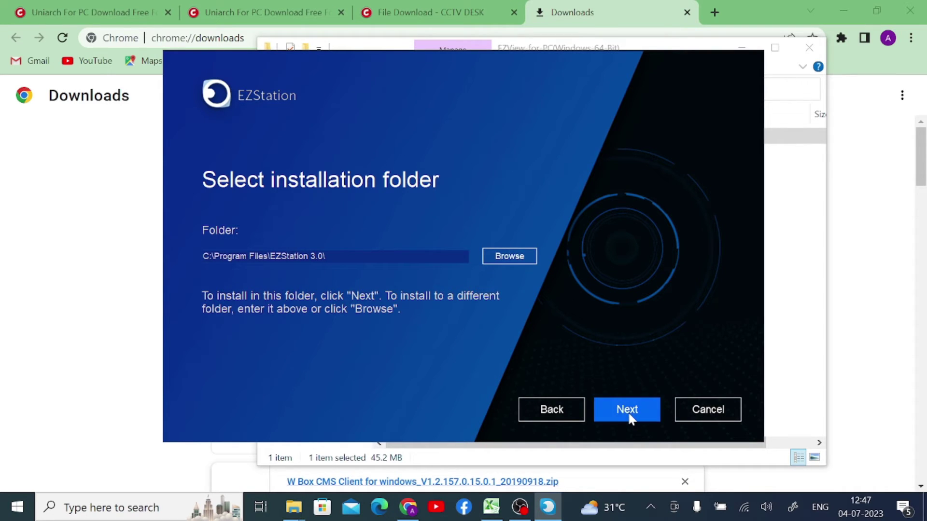
pyautogui.click(627, 411)
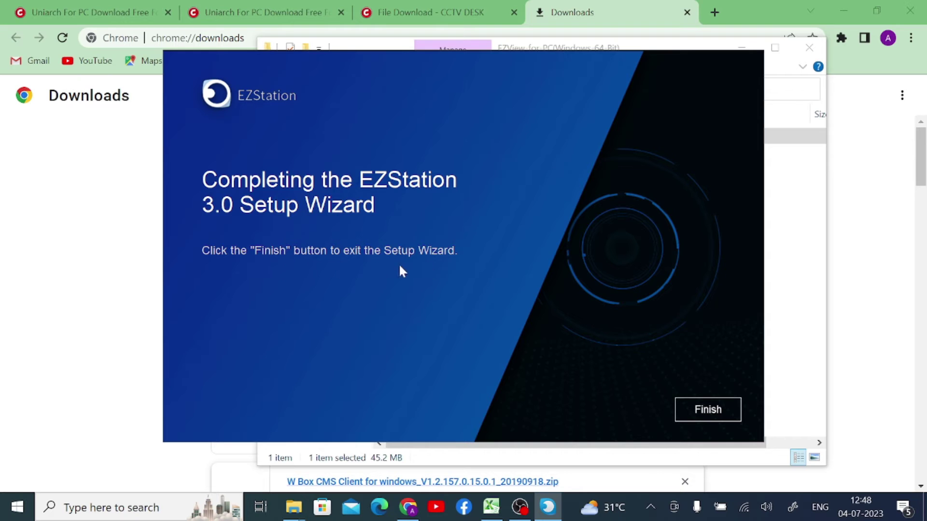
pyautogui.click(729, 411)
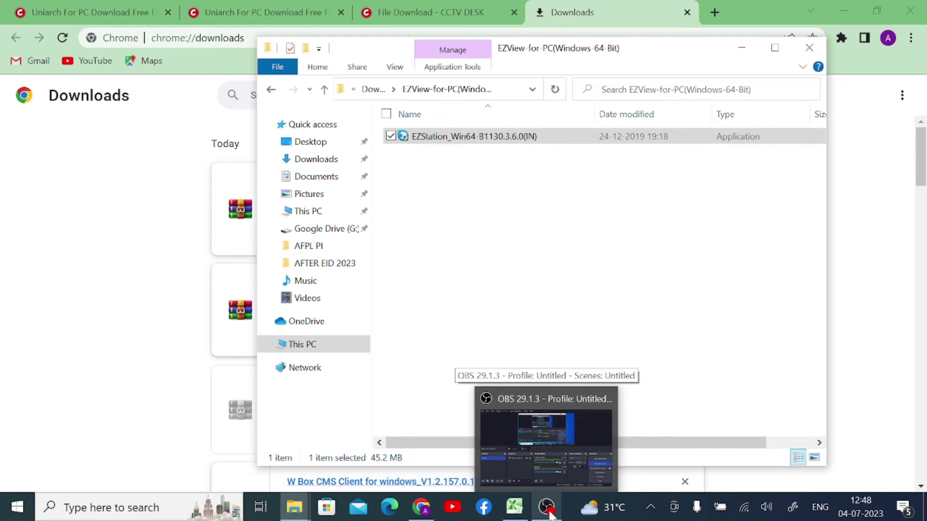
# Step: Close Explorer and scroll the Uniarch article to the default EZStation username and password
pyautogui.click(809, 47)
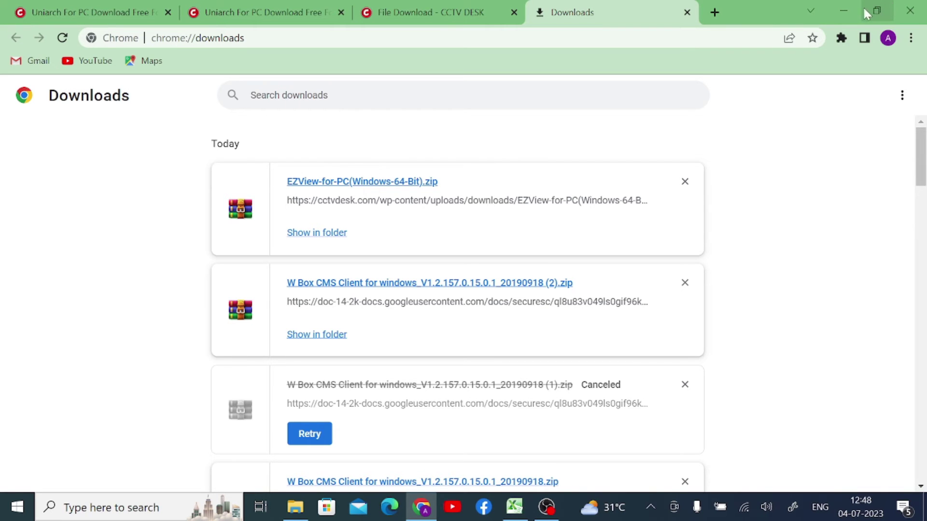
pyautogui.click(84, 5)
pyautogui.click(734, 88)
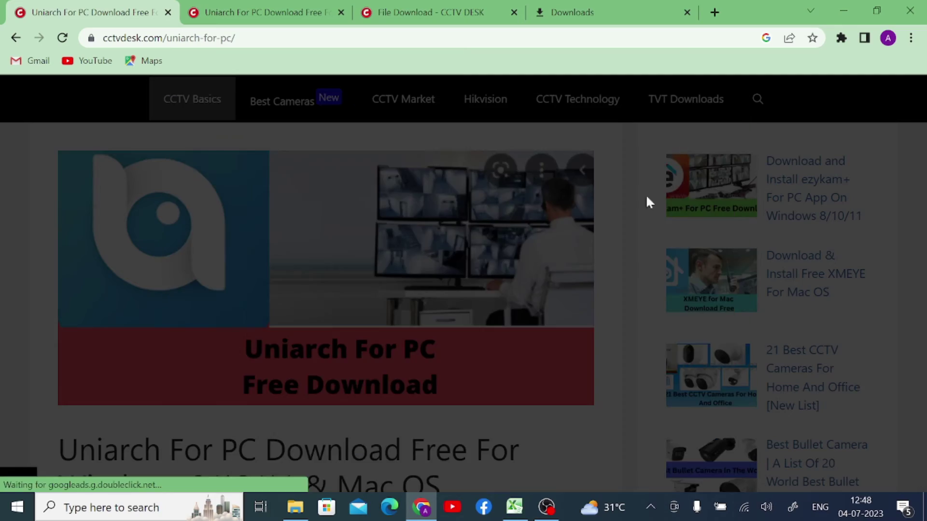
pyautogui.scroll(-15, 417, 381)
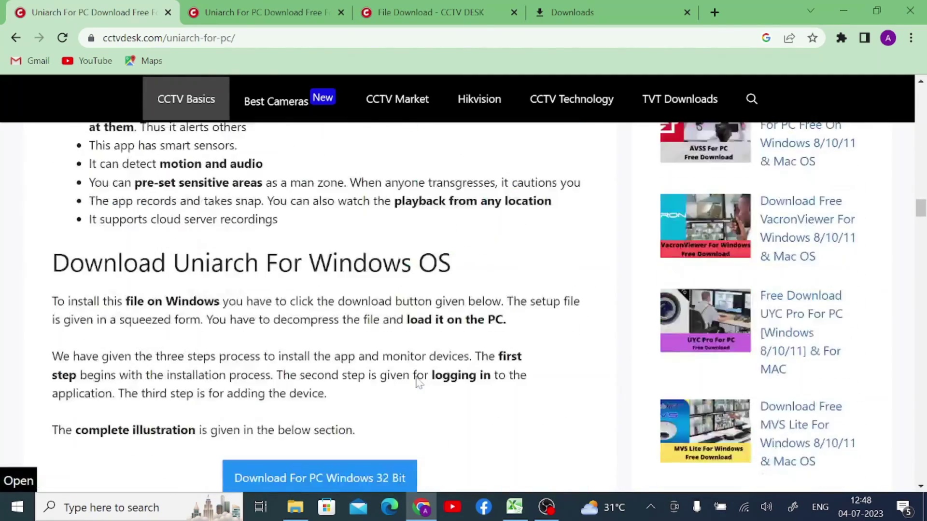
pyautogui.scroll(-20, 416, 379)
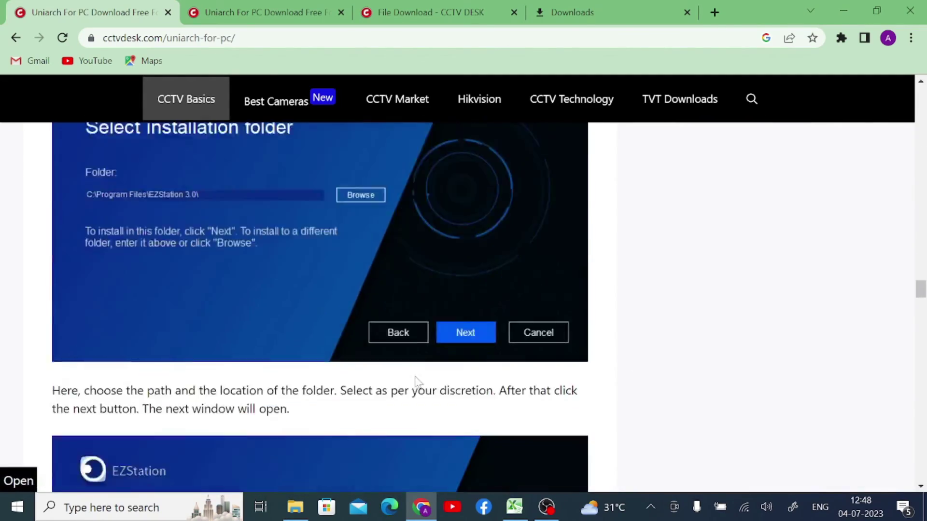
pyautogui.scroll(-15, 416, 382)
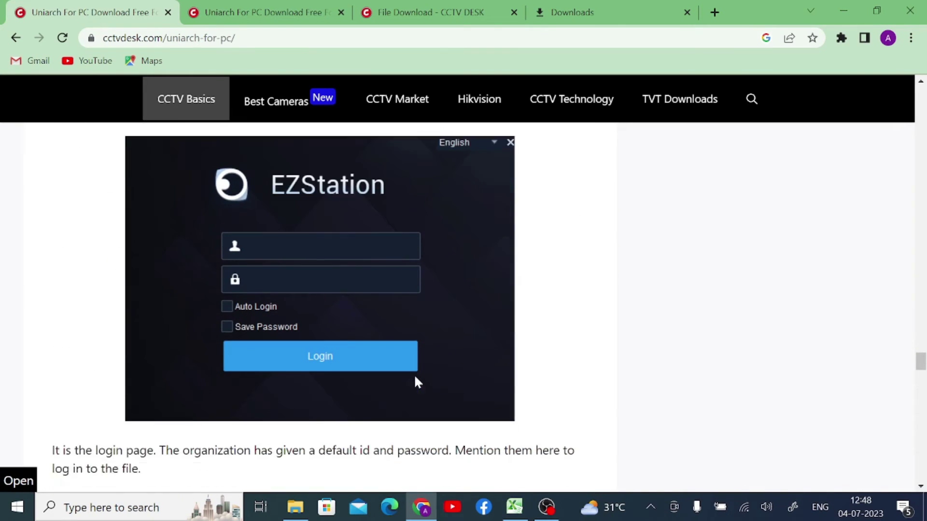
pyautogui.scroll(-3, 416, 381)
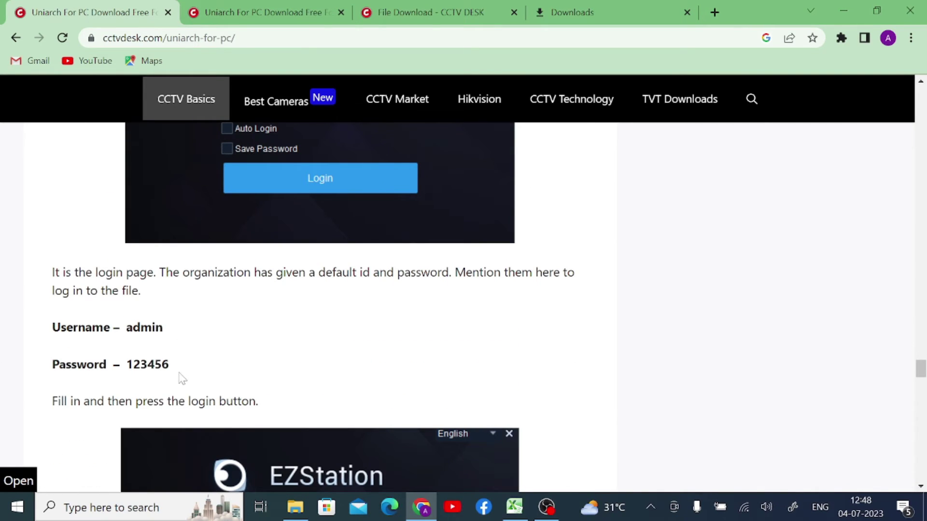
# Step: Launch EZStation 3.0 and log in as admin with Auto Login and Save Password enabled
pyautogui.click(840, 11)
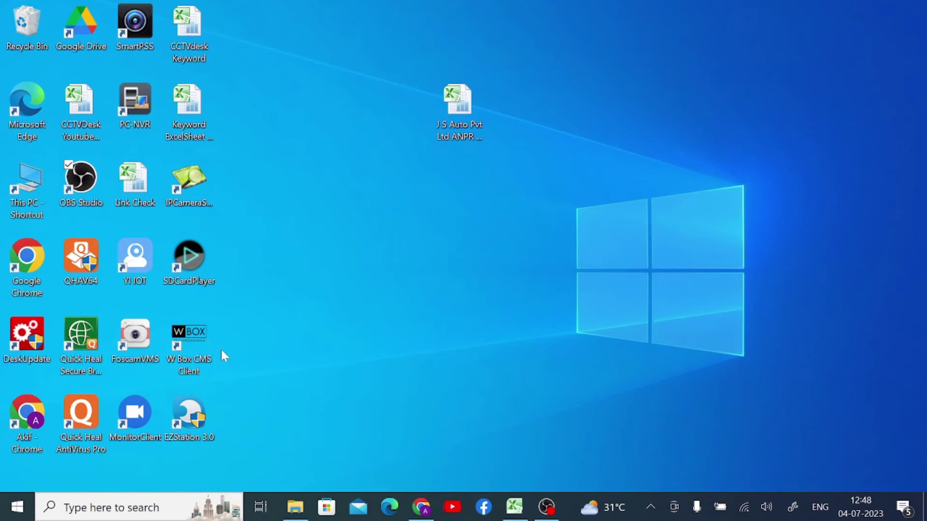
pyautogui.doubleClick(185, 425)
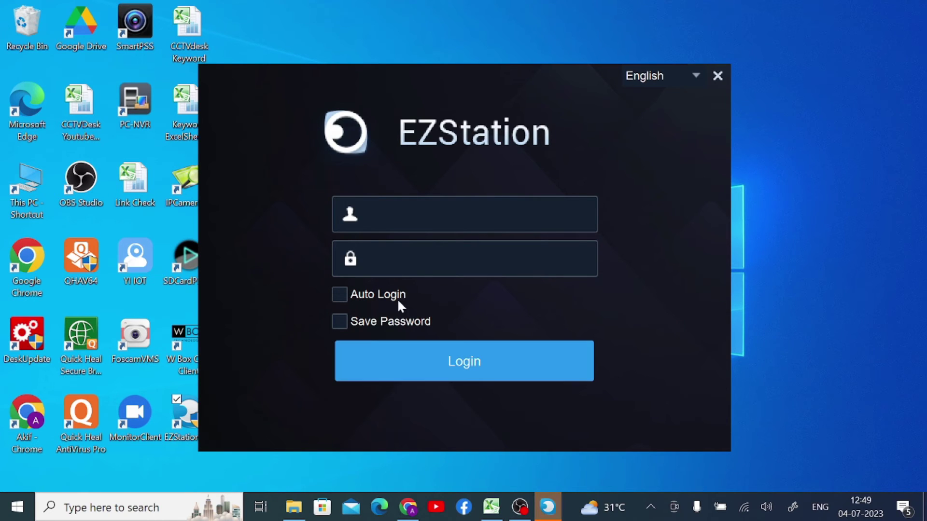
pyautogui.write('ad')
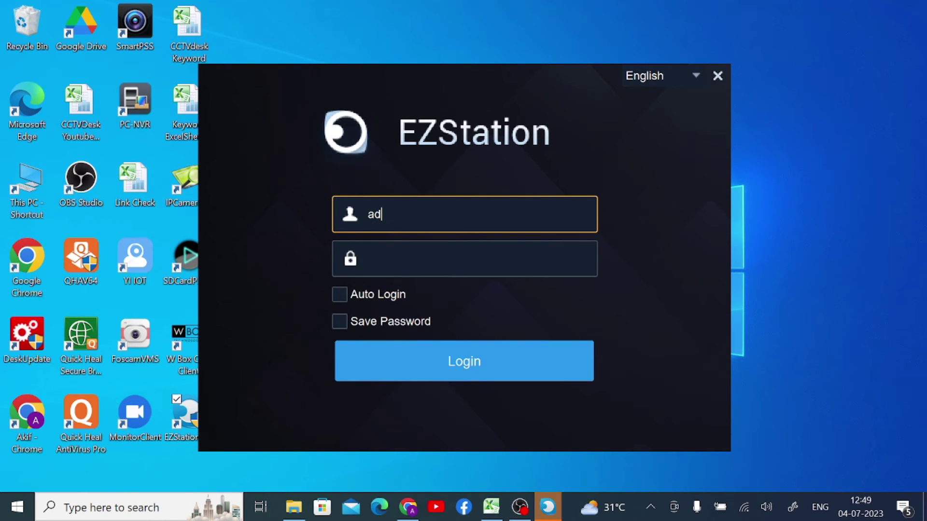
pyautogui.write('min')
pyautogui.press('Tab')
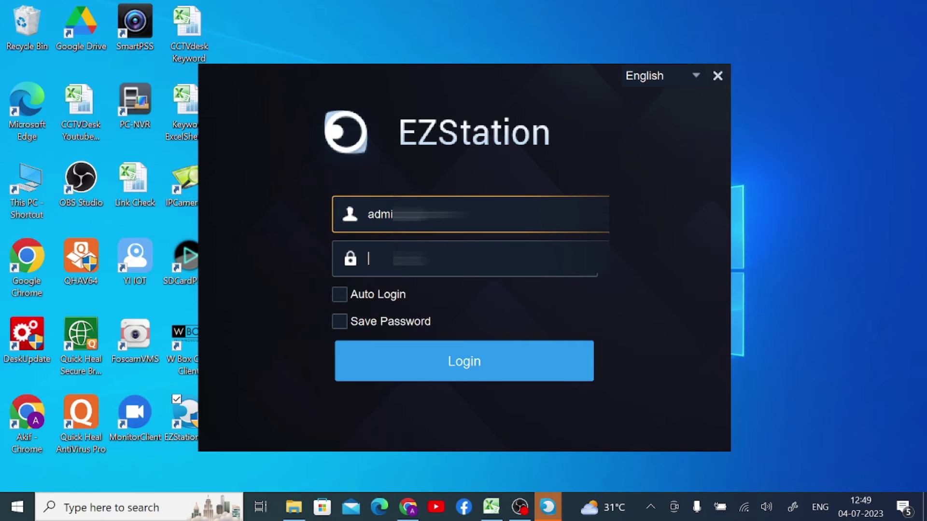
pyautogui.write('****')
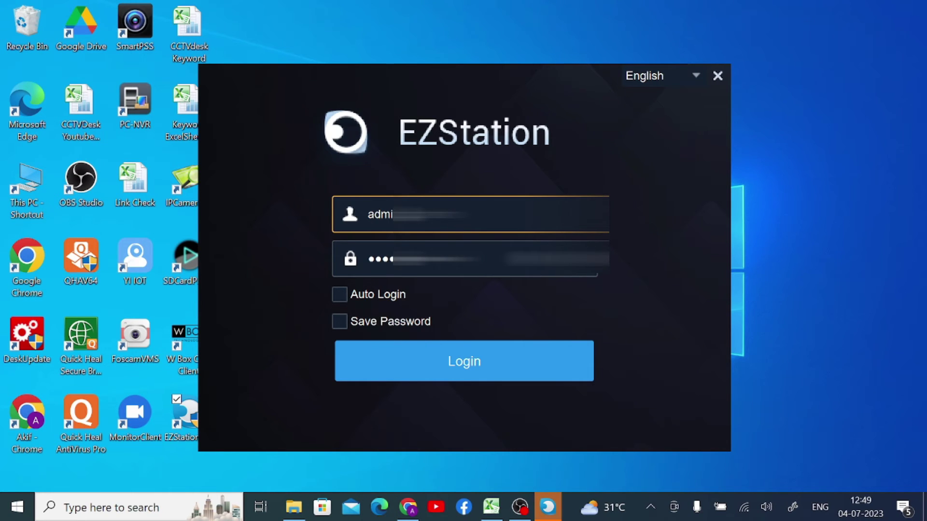
pyautogui.click(339, 295)
pyautogui.click(340, 321)
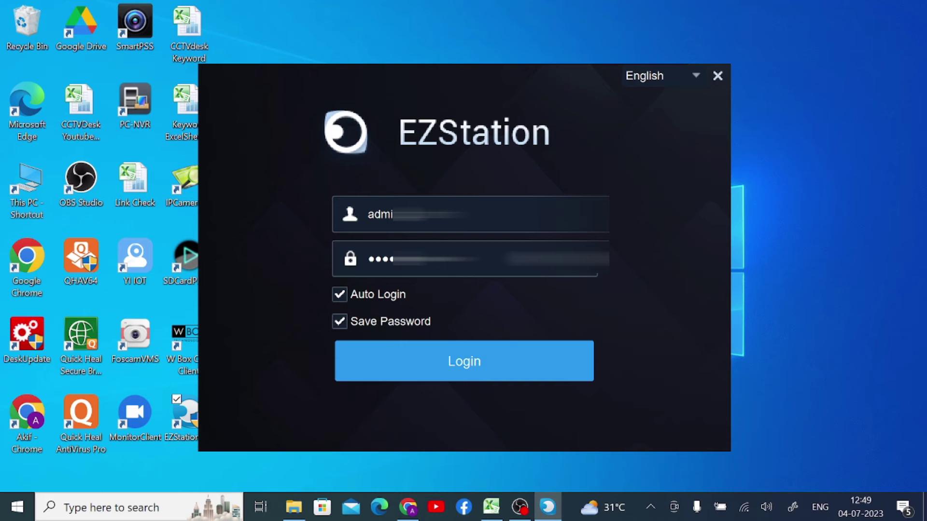
pyautogui.click(447, 365)
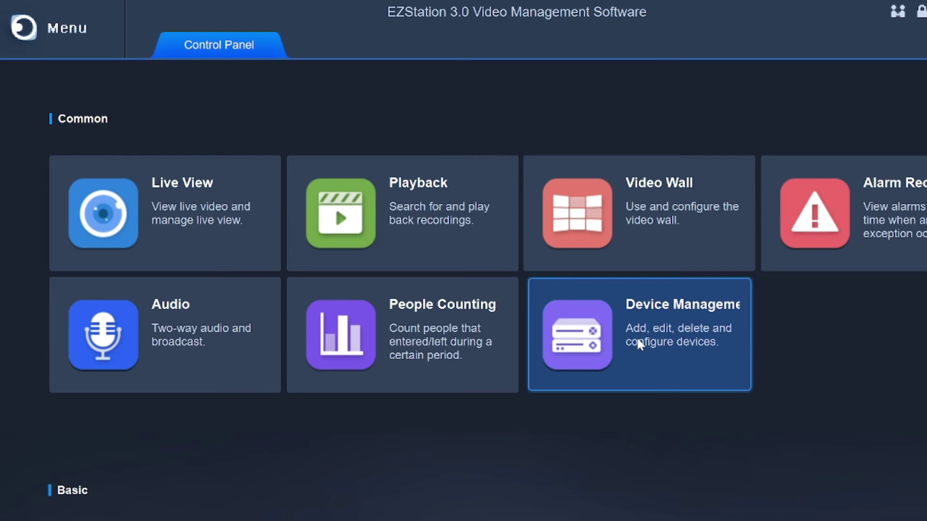
# Step: Open Device Management and start adding a new managed device
pyautogui.click(662, 321)
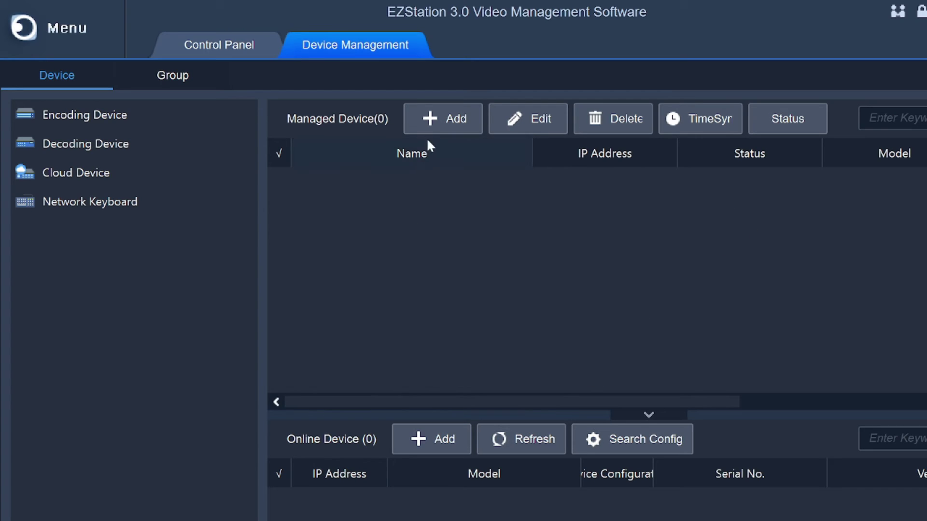
pyautogui.click(433, 123)
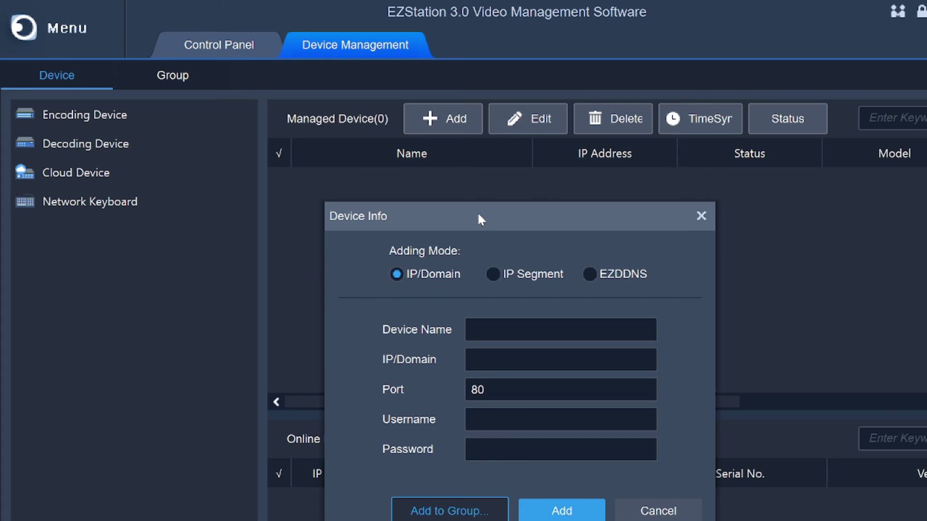
# Step: Move the Device Info dialog up, preview the EZDDNS fields, then return to IP/Domain mode
pyautogui.moveTo(477, 212); pyautogui.dragTo(445, 50)
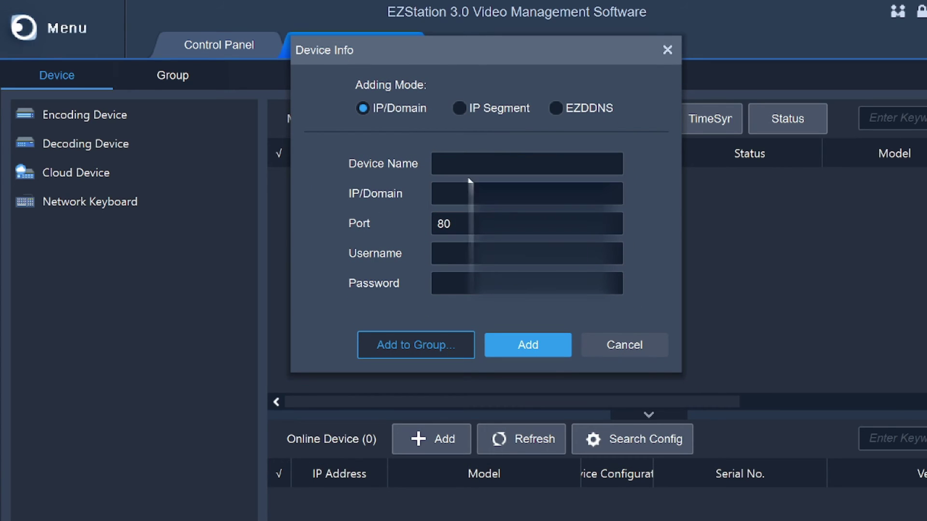
pyautogui.click(483, 163)
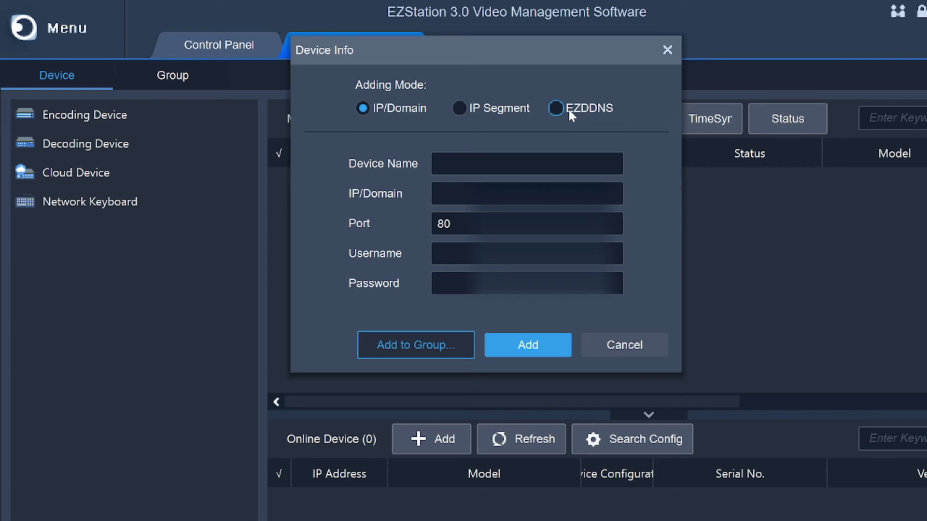
pyautogui.click(556, 108)
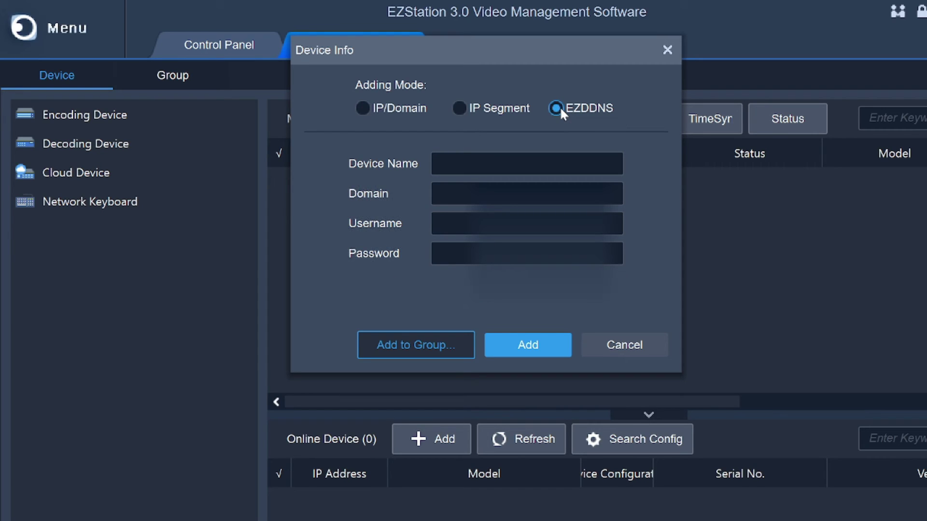
pyautogui.press('Tab')
pyautogui.click(483, 194)
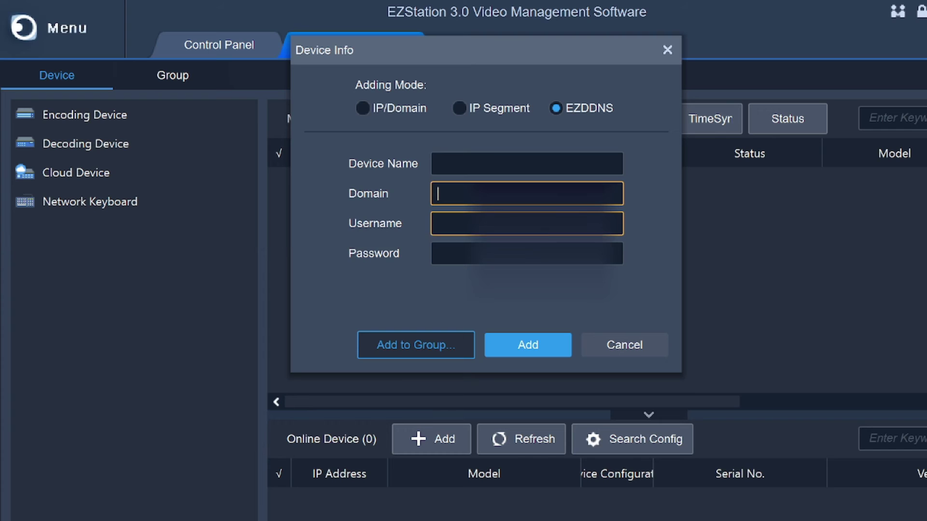
pyautogui.click(483, 223)
pyautogui.click(482, 253)
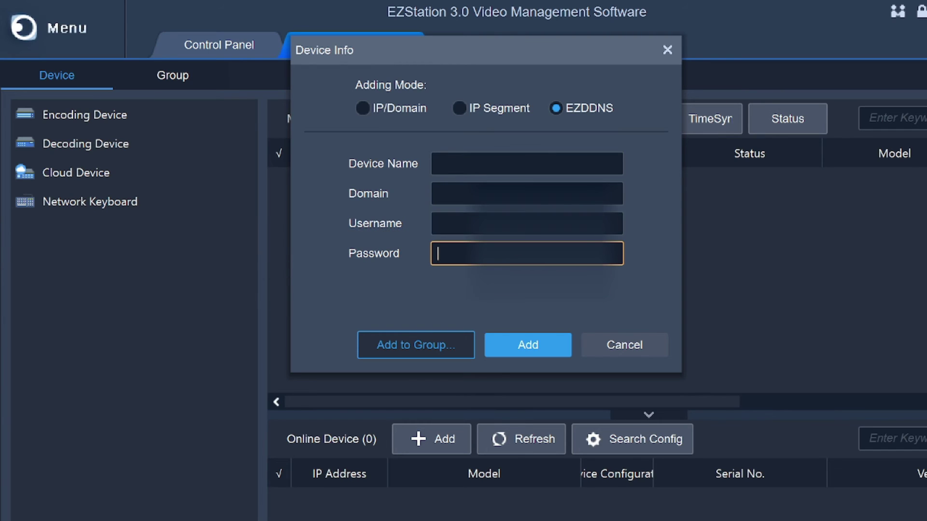
pyautogui.click(370, 107)
# Step: Add 'TestDevice' by its IP address on port 80, with its login username and password
pyautogui.click(531, 165)
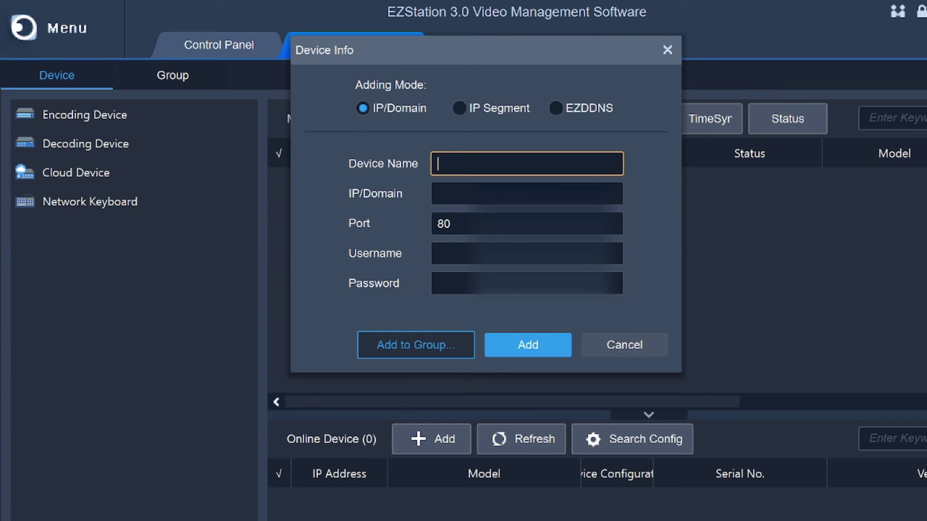
pyautogui.write('TestDevice')
pyautogui.click(526, 193)
pyautogui.write('1')
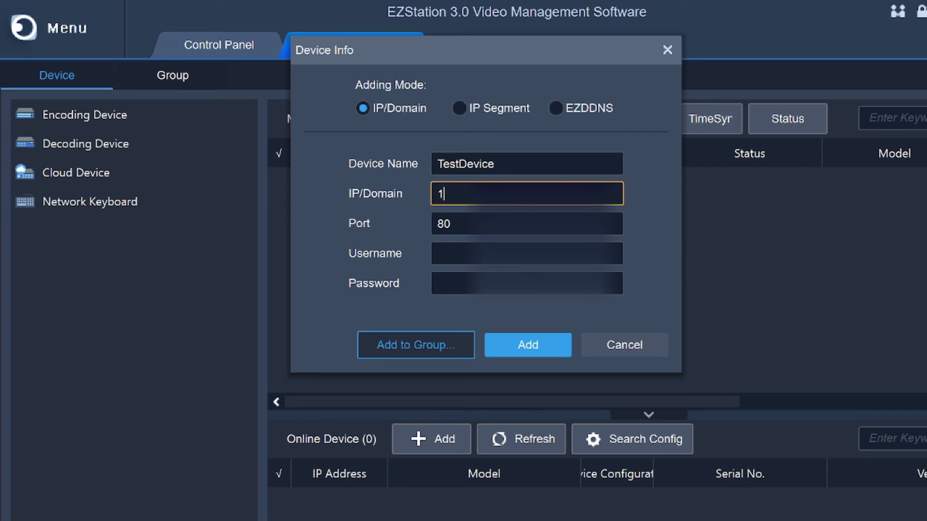
pyautogui.write('92.1')
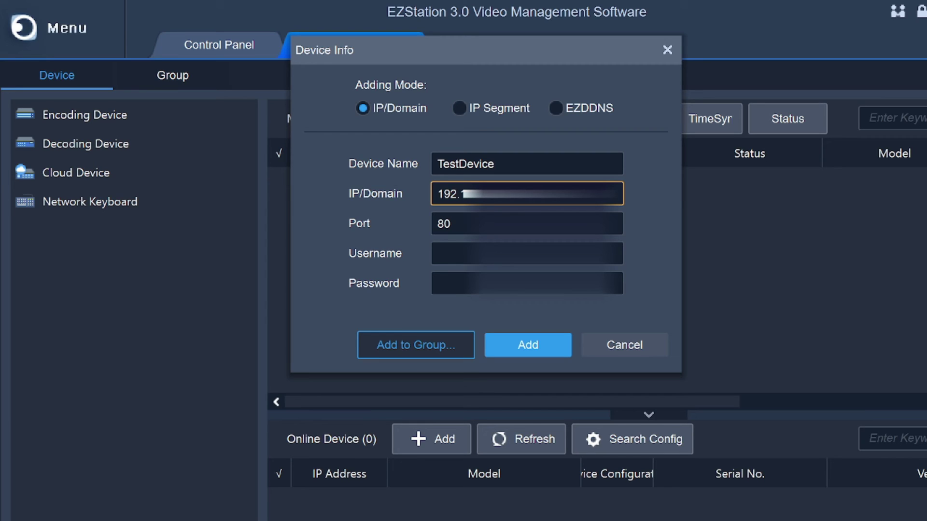
pyautogui.press('Tab')
pyautogui.click(526, 253)
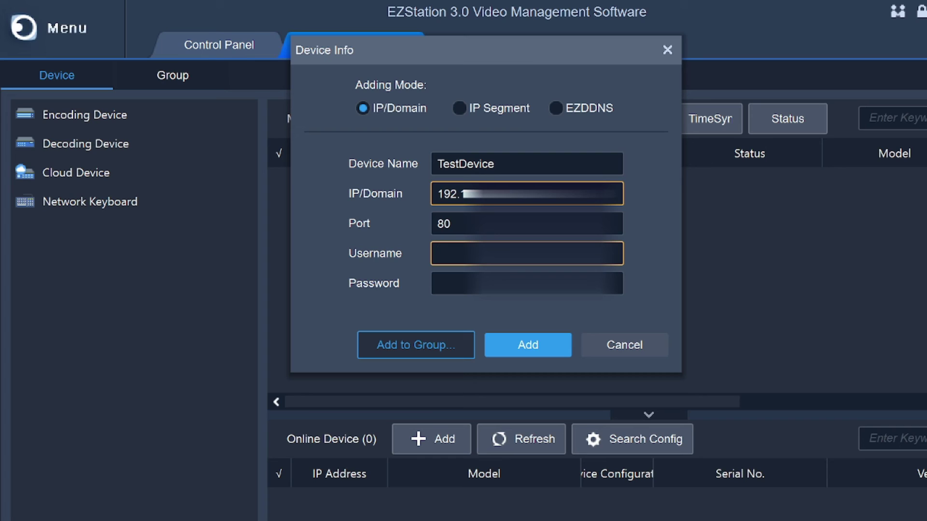
pyautogui.write('admi')
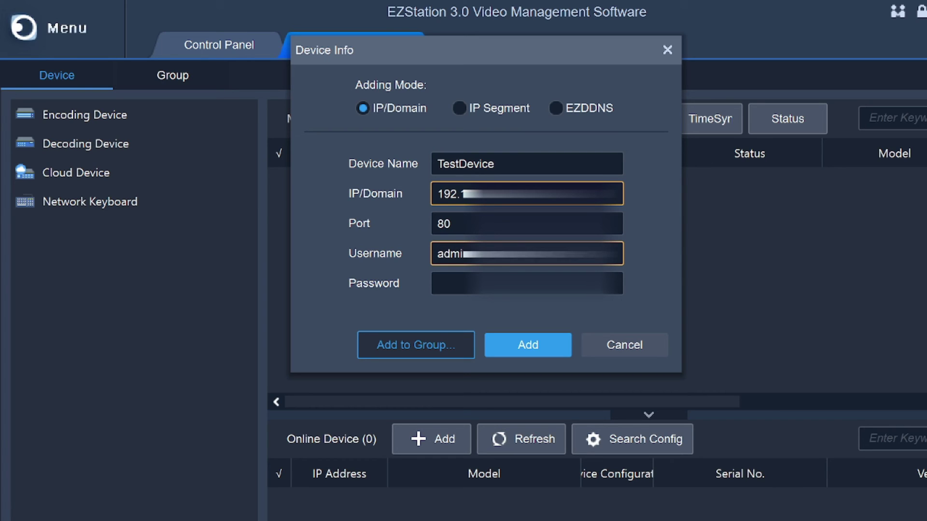
pyautogui.click(438, 283)
pyautogui.write('••••')
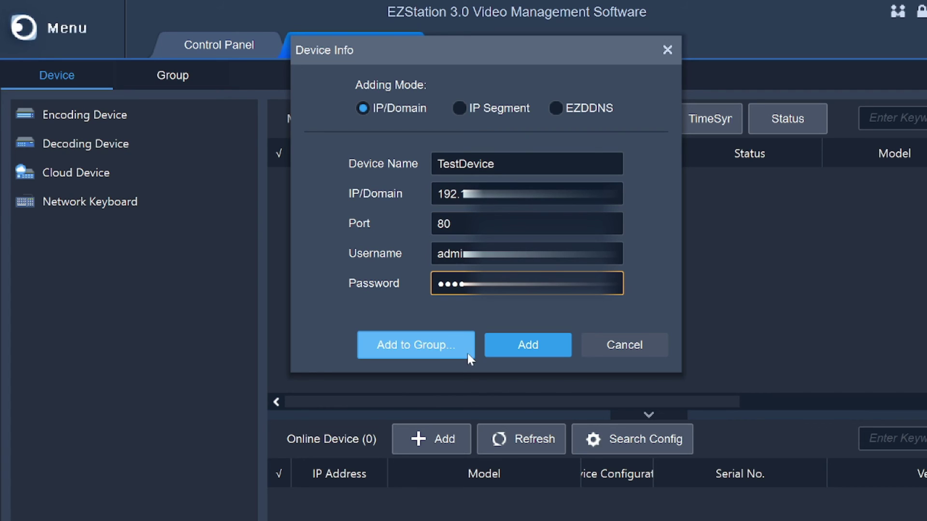
pyautogui.click(498, 352)
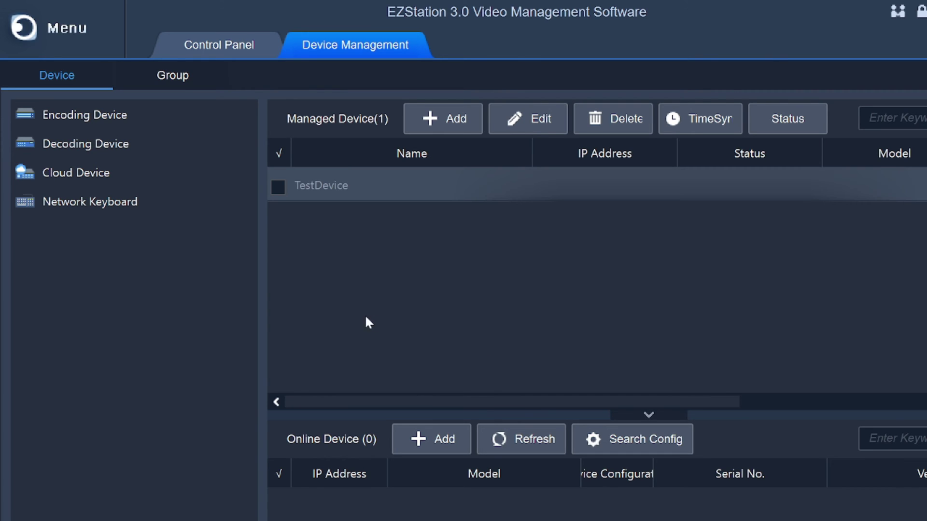
# Step: Open Live View from the Control Panel and play the 1-Split layout under Default View
pyautogui.click(202, 42)
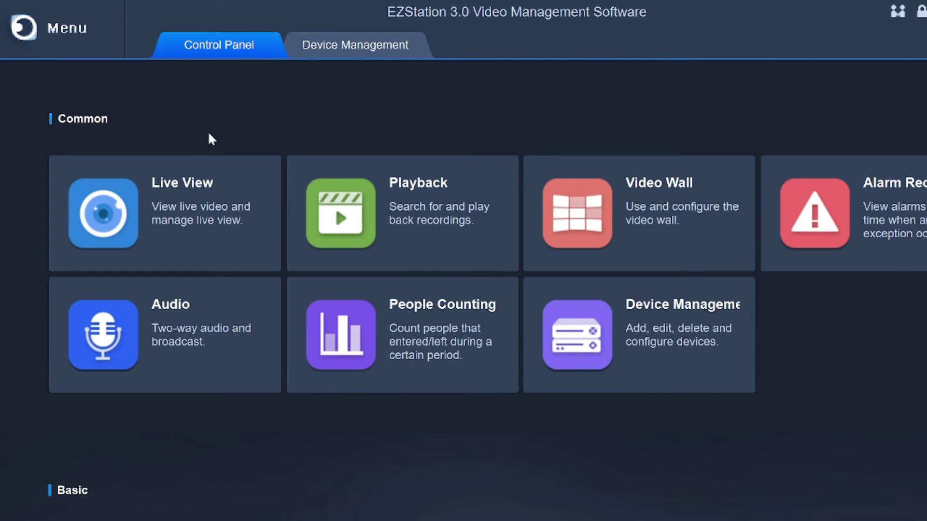
pyautogui.click(182, 191)
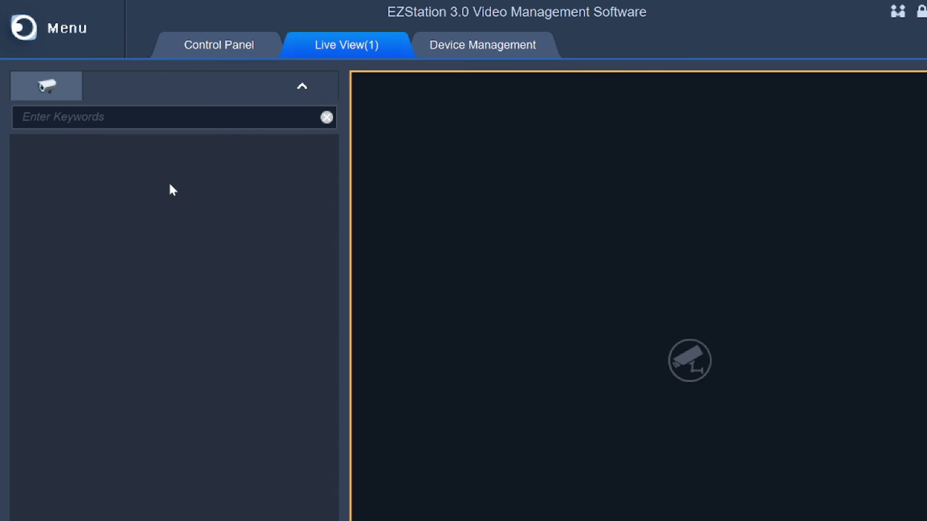
pyautogui.click(301, 92)
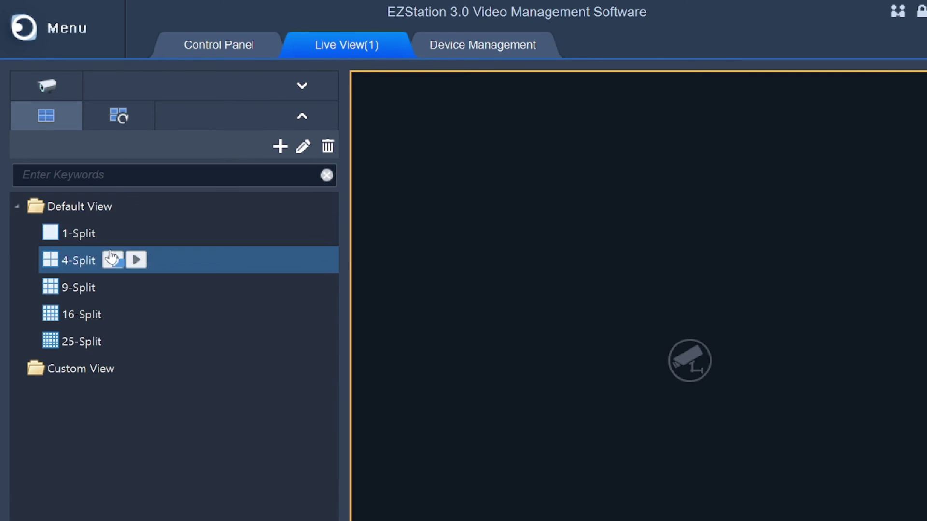
pyautogui.moveTo(94, 233)
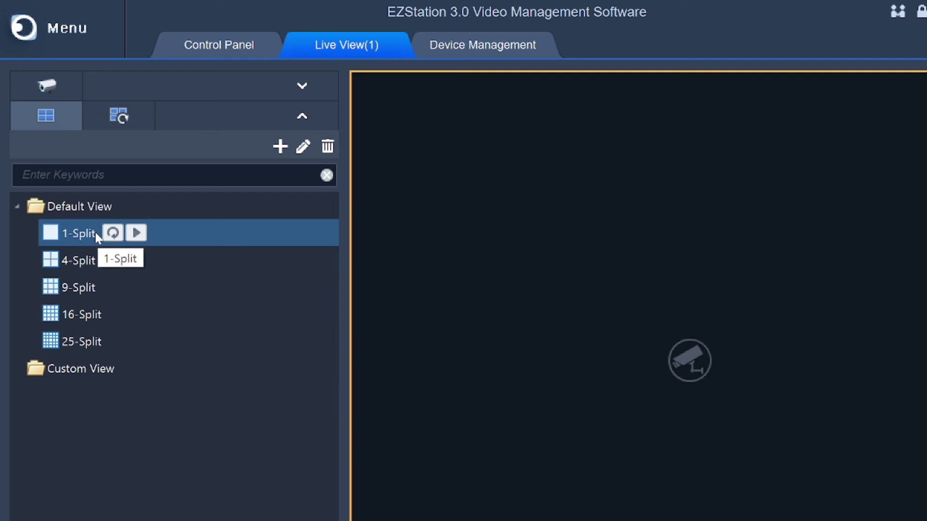
pyautogui.click(135, 236)
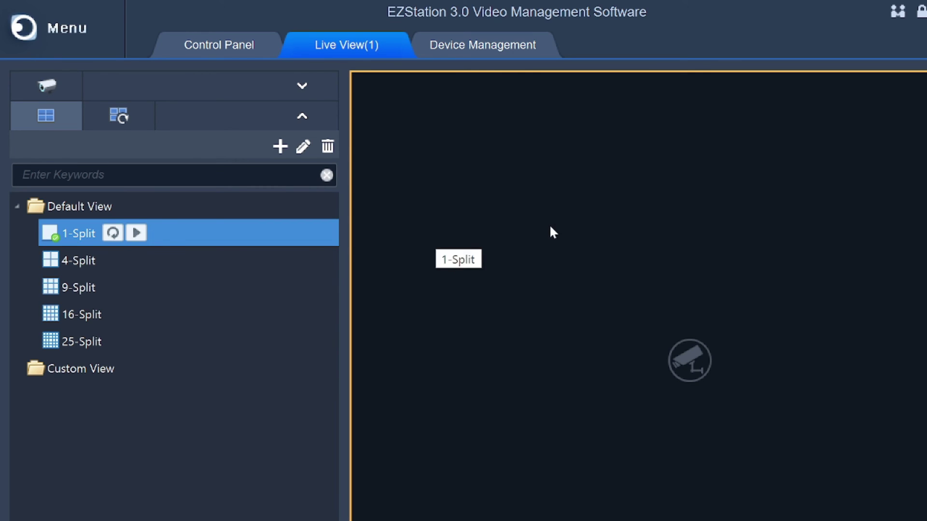